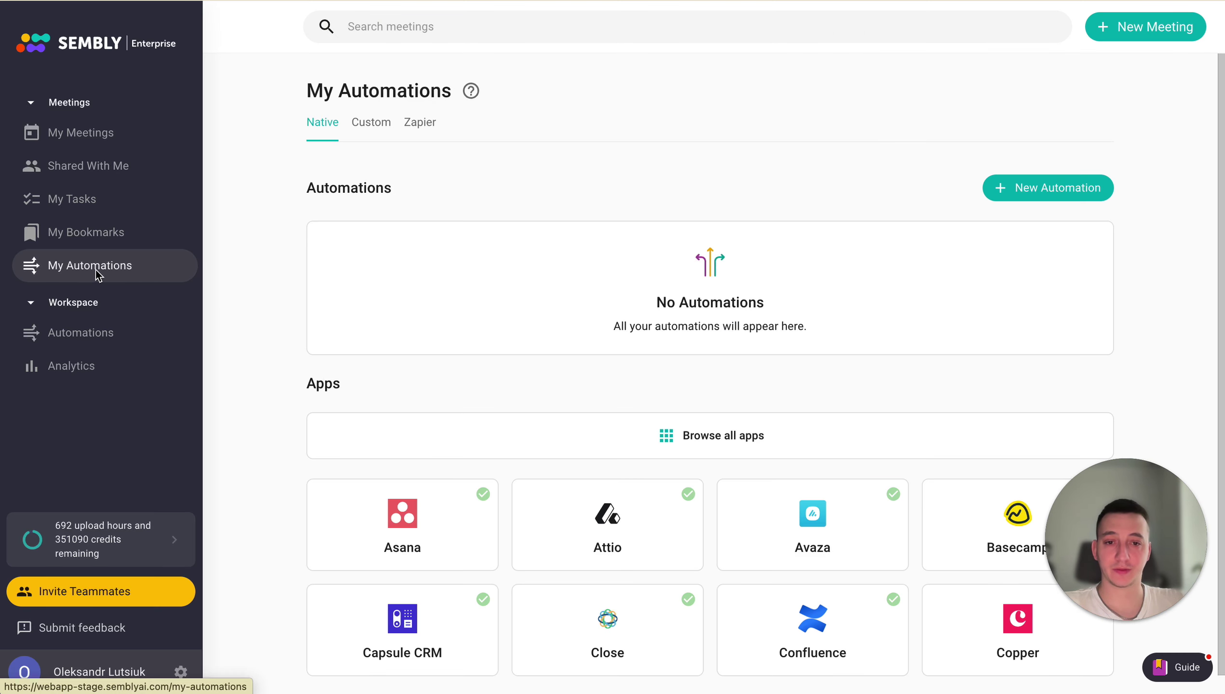
Open the Everhour integration from the full app catalogue and begin connecting it
click(684, 447)
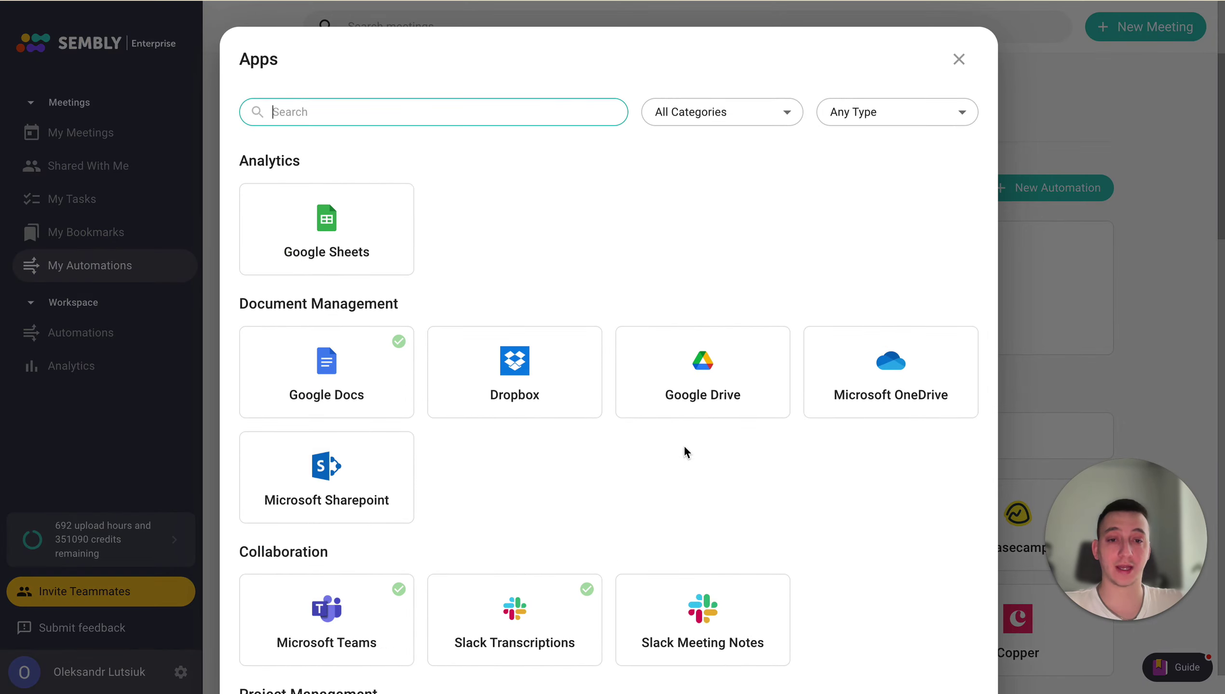
scroll(601, 389, down, 10)
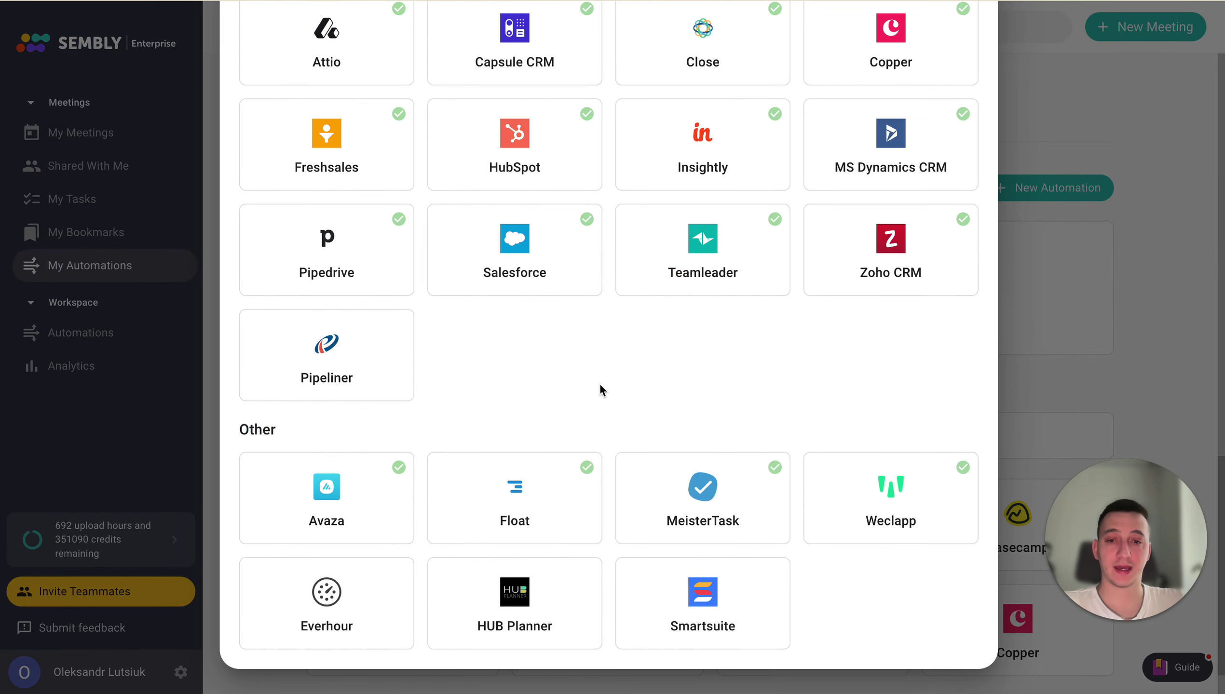
click(354, 603)
click(337, 556)
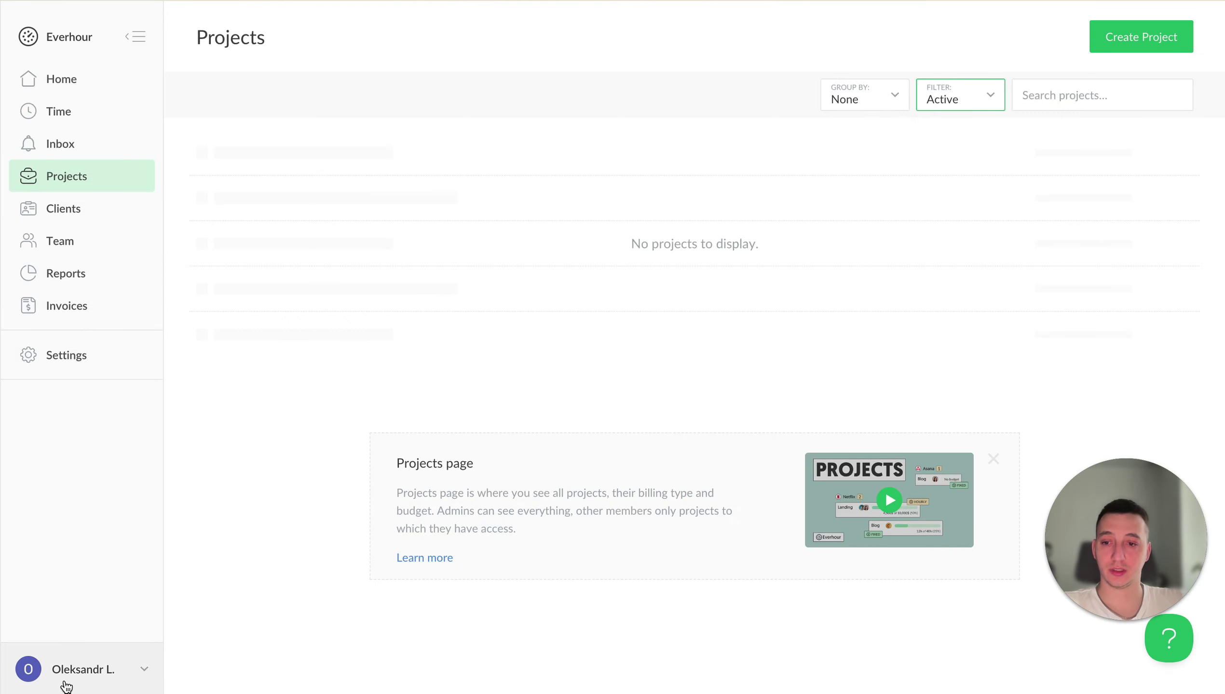
Connect Everhour with the API token from My Profile, then start a new automation
click(64, 669)
click(39, 457)
scroll(554, 441, down, 5)
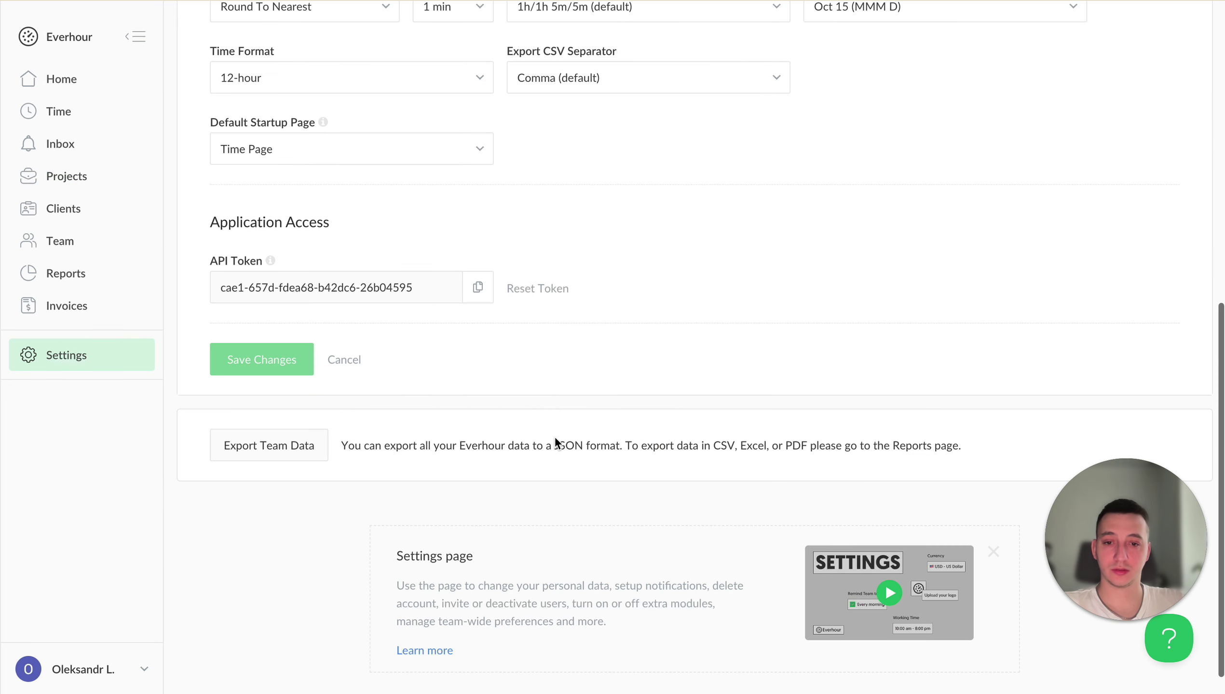
click(477, 287)
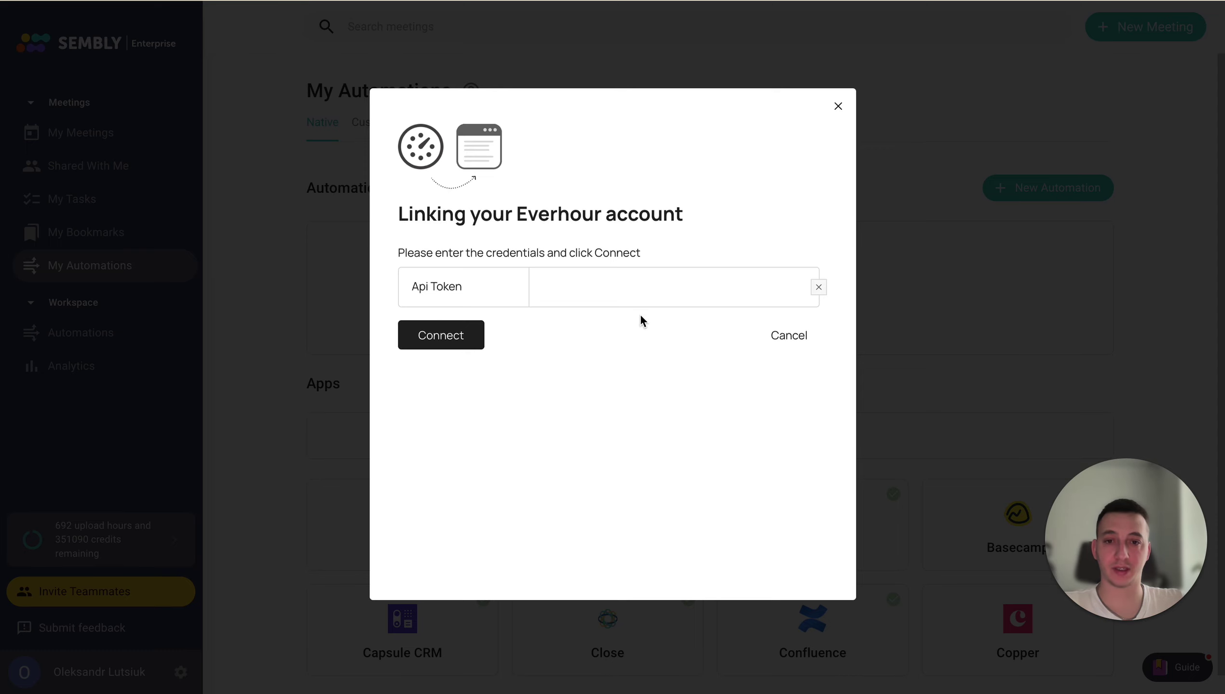
click(637, 286)
key(ctrl+v)
click(440, 334)
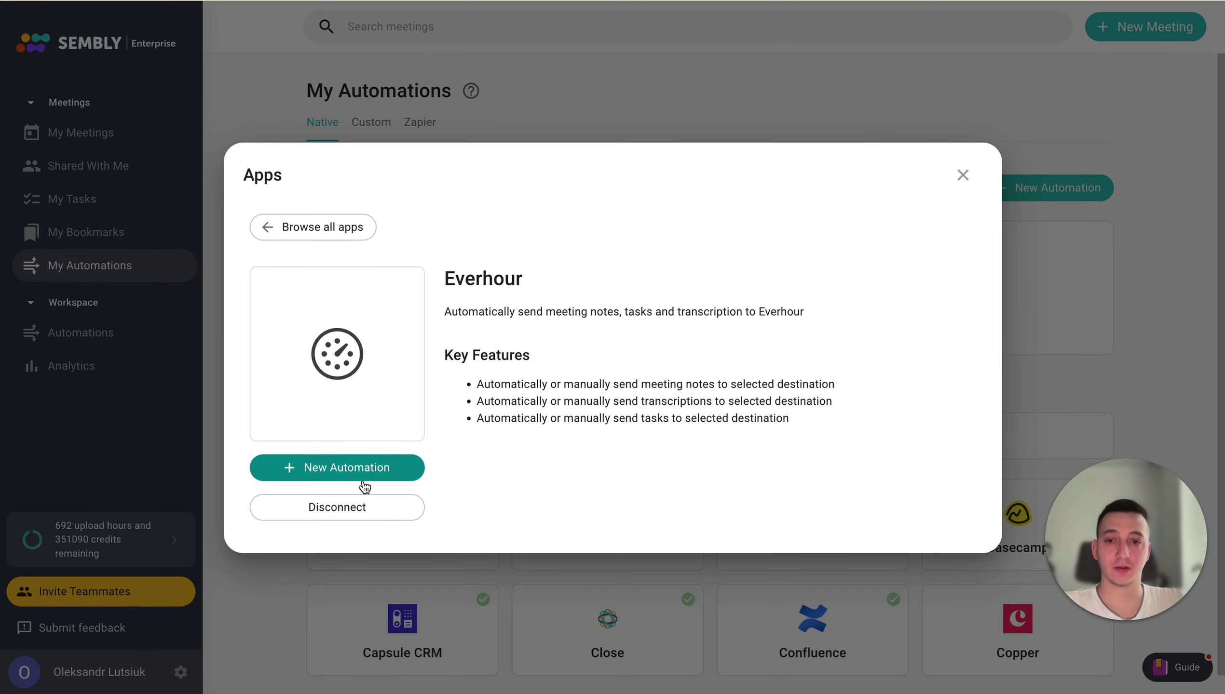
click(363, 474)
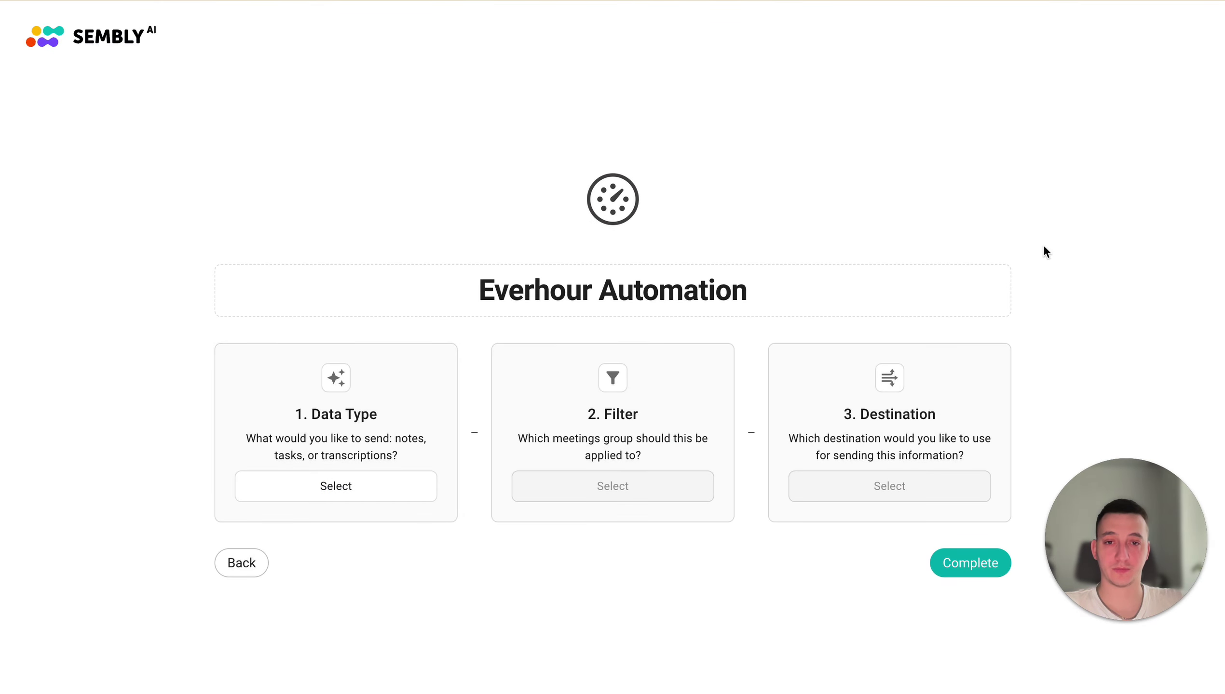
Set the automation's data type to Push Task
click(375, 491)
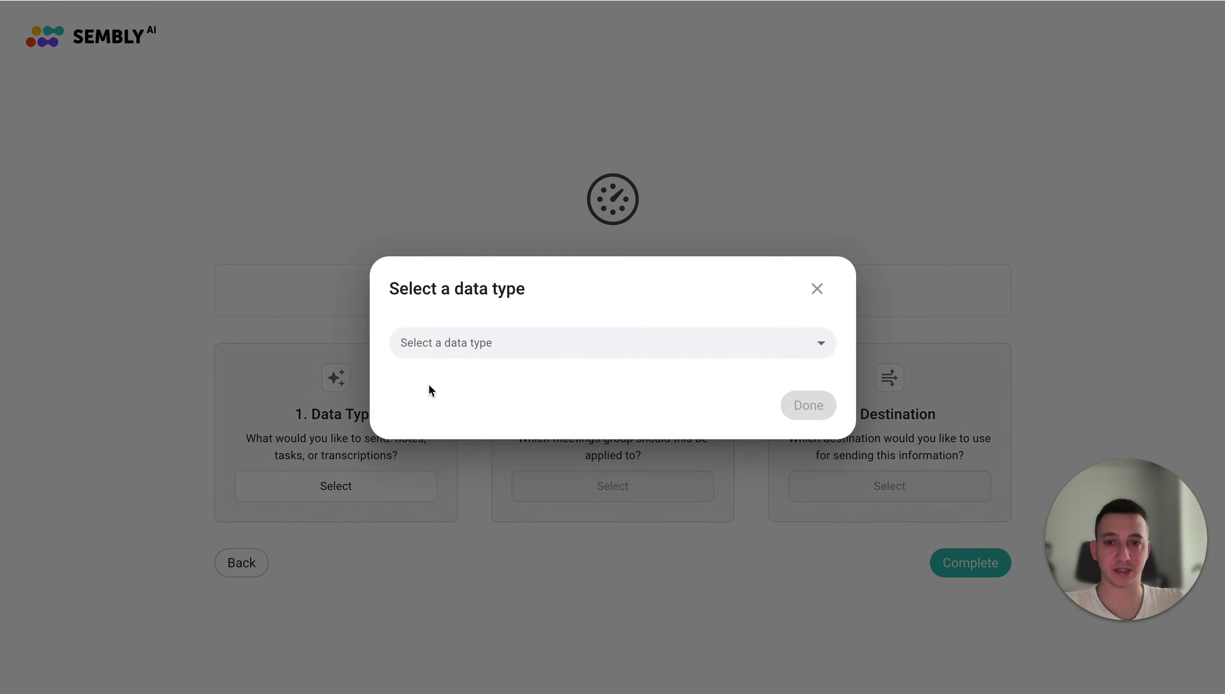
click(479, 343)
click(440, 348)
click(805, 403)
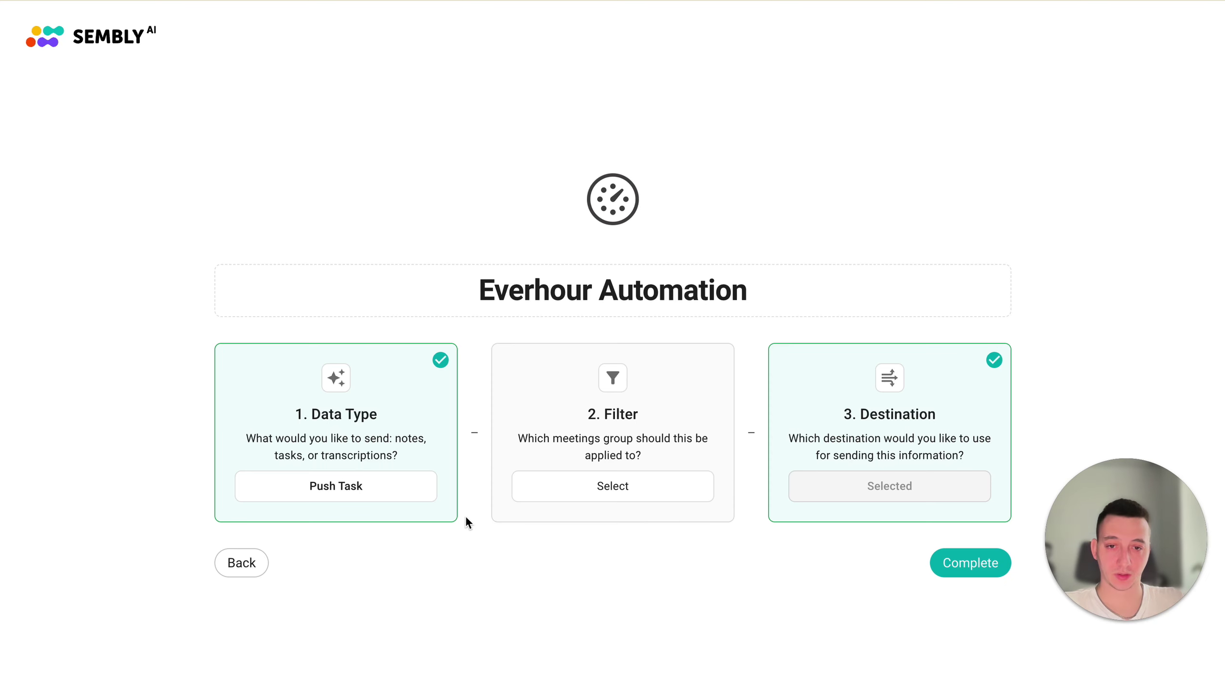
Apply the automation to all meetings I have access to and complete it
click(612, 486)
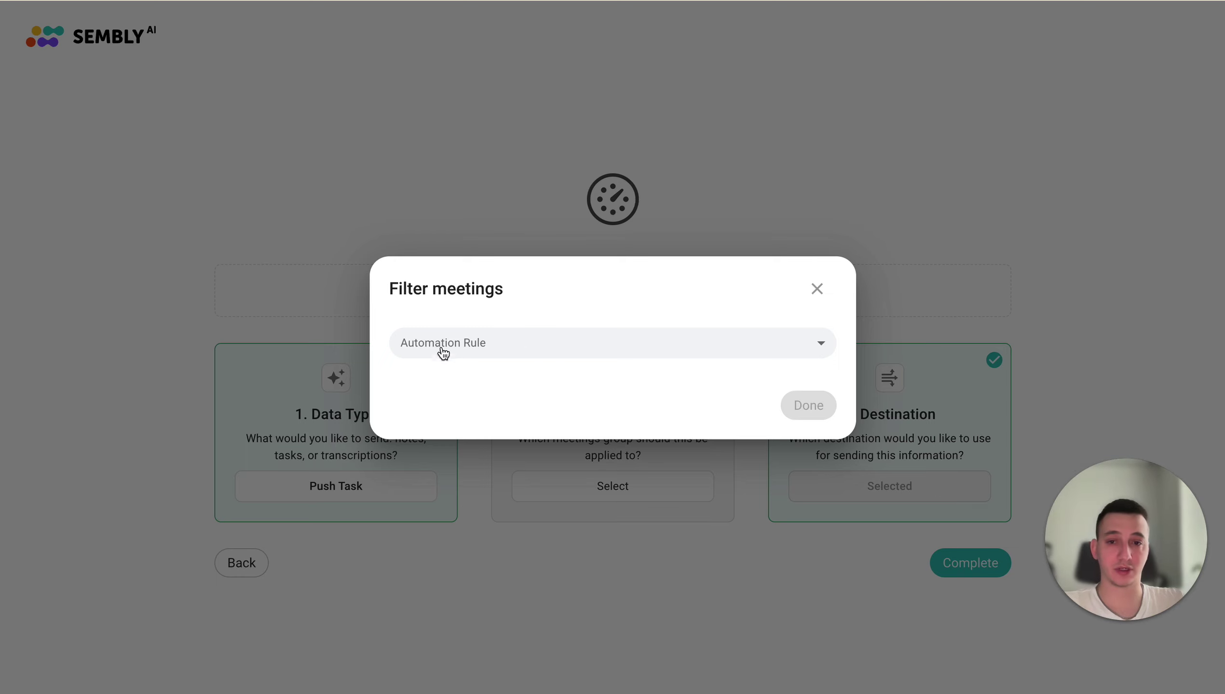
click(516, 346)
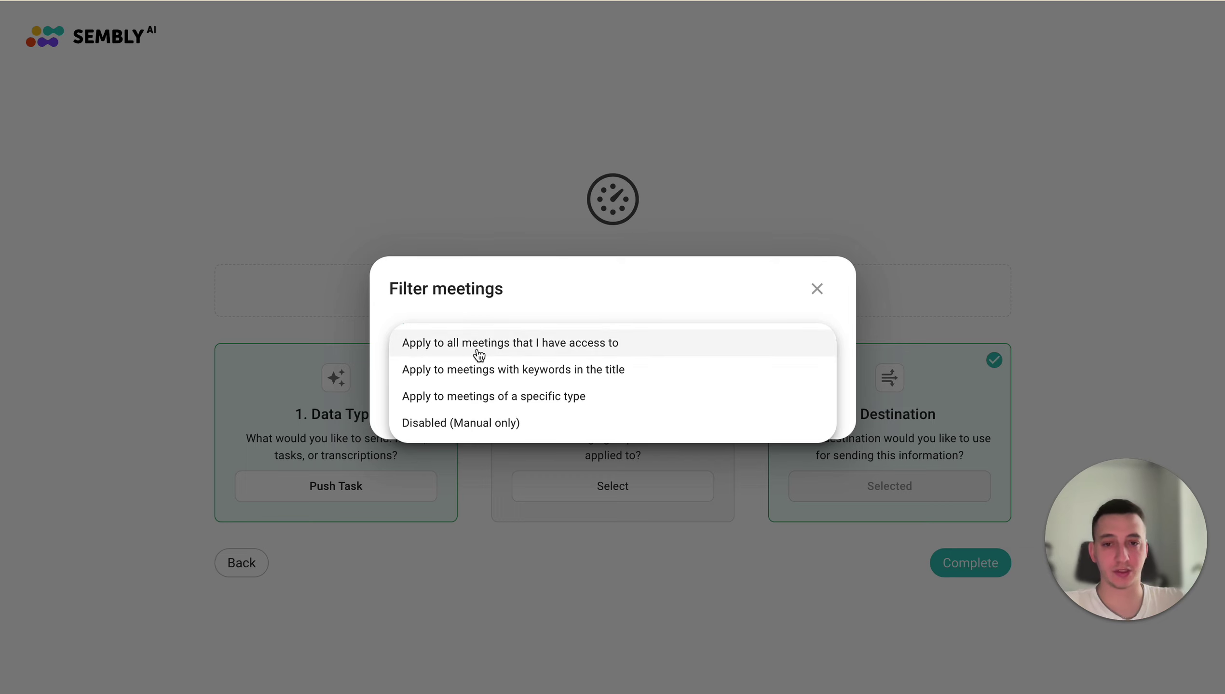
click(605, 346)
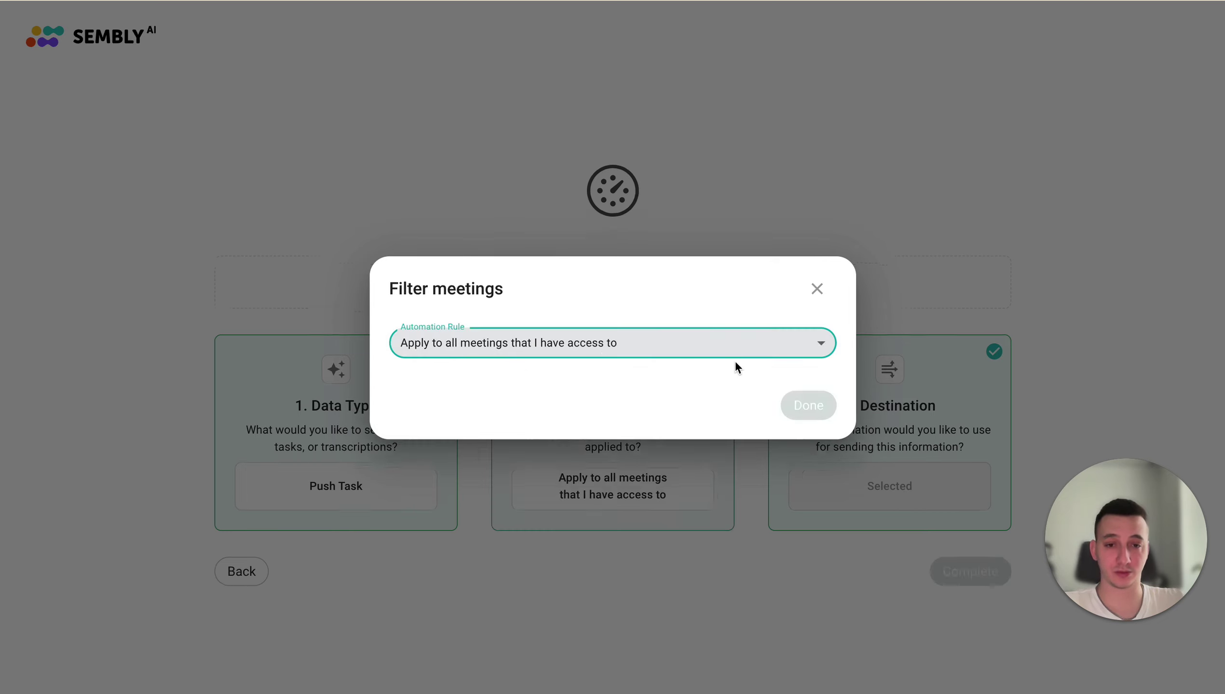
click(808, 406)
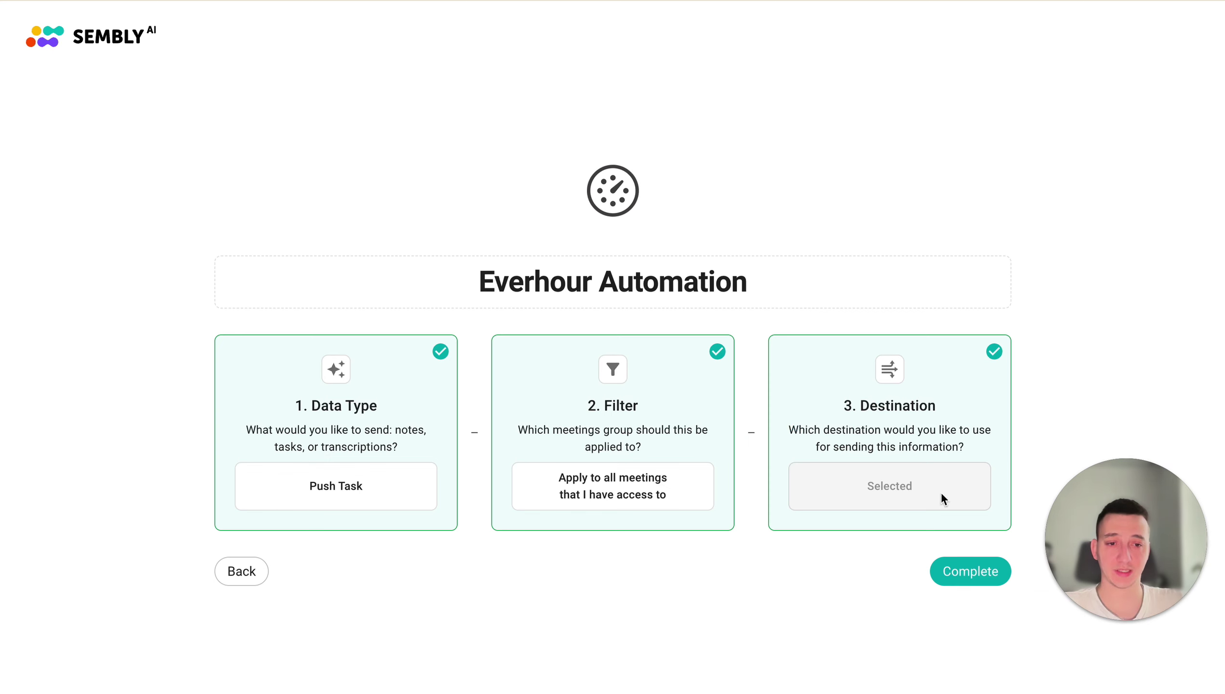
click(953, 574)
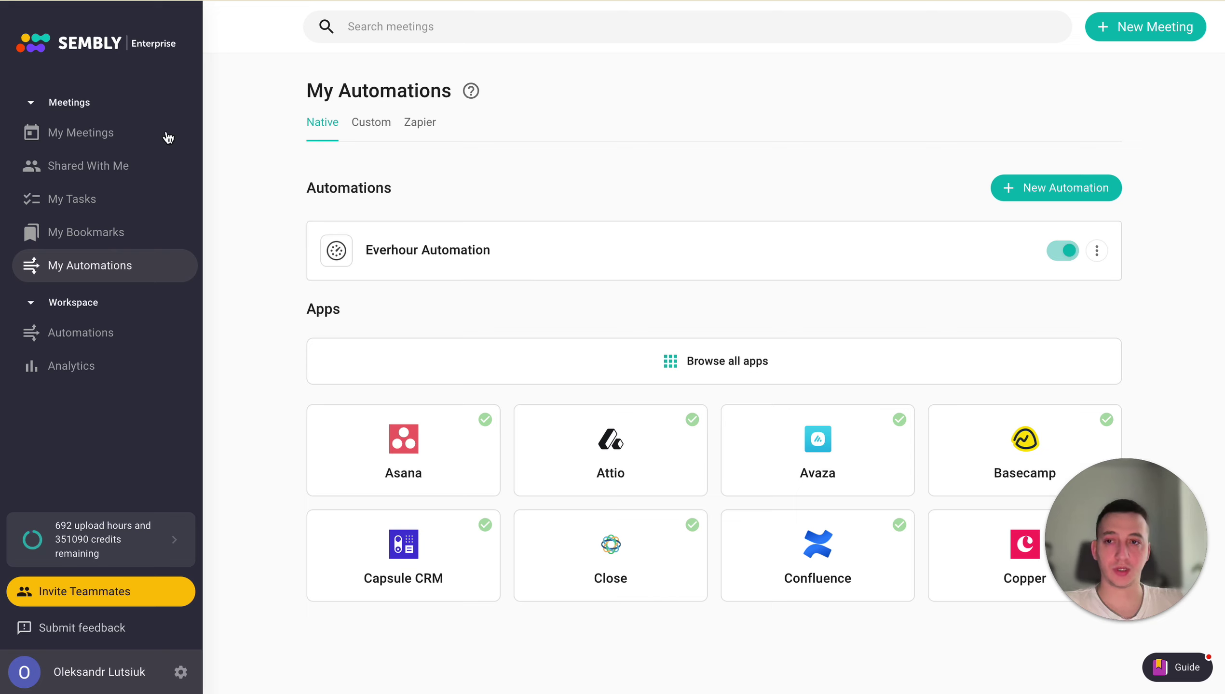
Open My Meetings from the sidebar to find the Oct 9 Audio Upload meeting
click(81, 134)
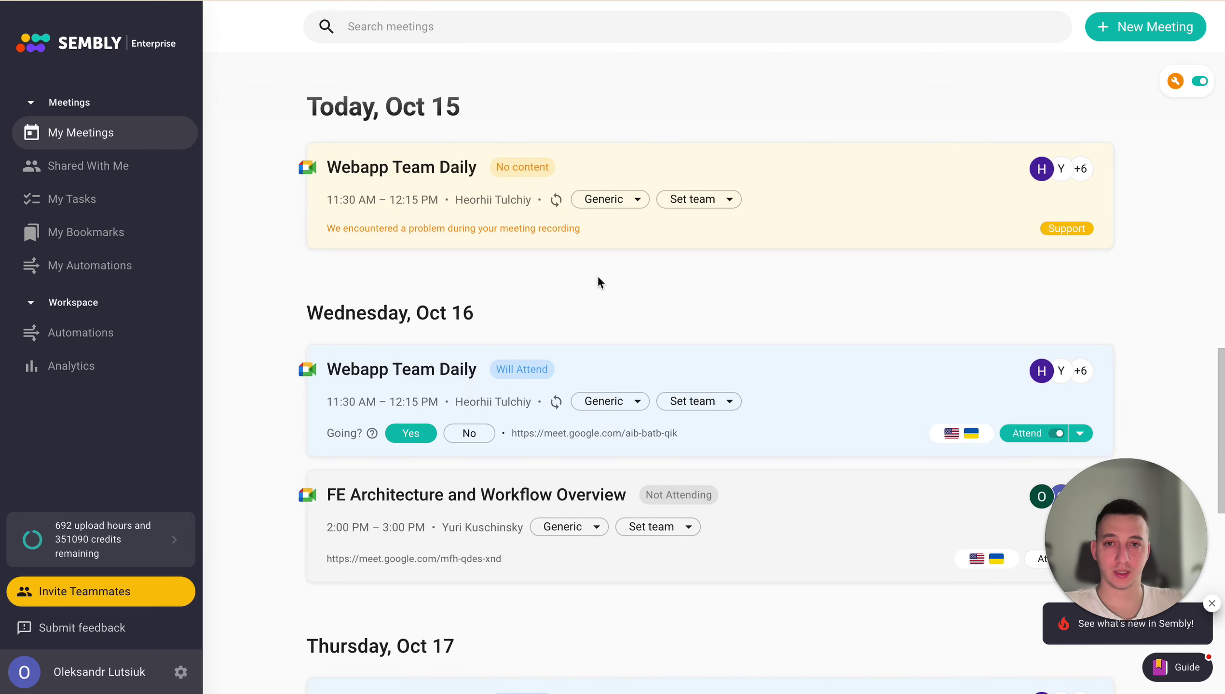
scroll(597, 277, up, 5)
scroll(609, 281, up, 5)
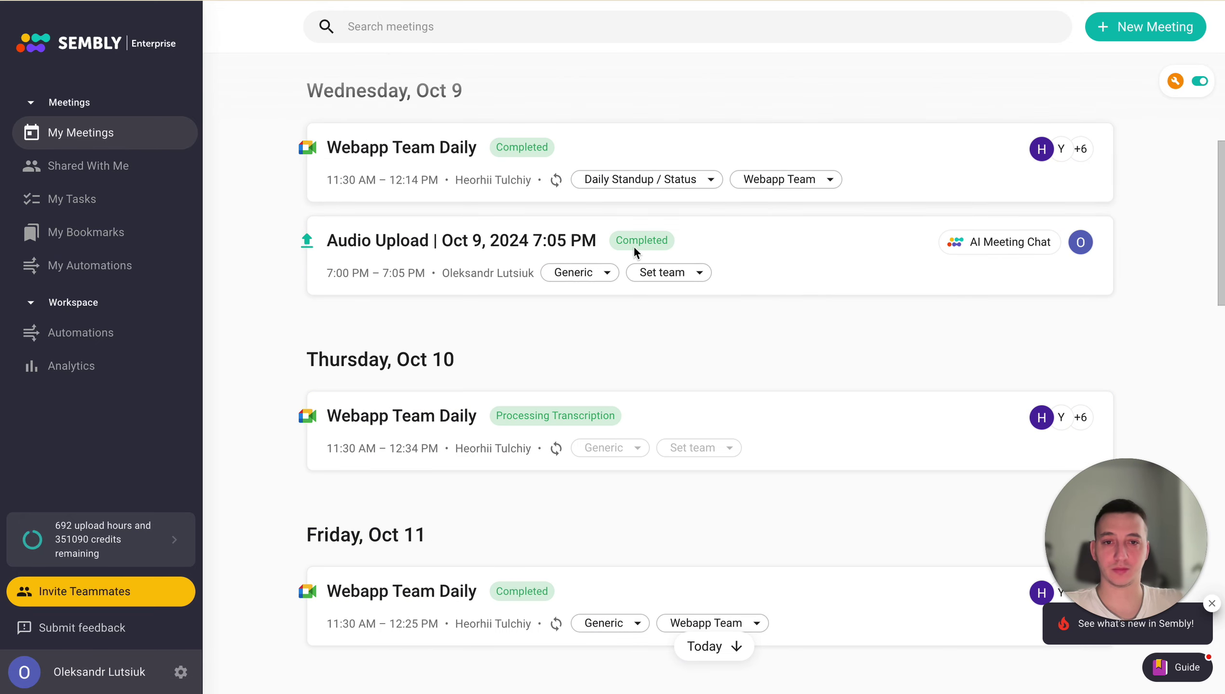
Post the status report, public works call and cache permissions tasks to Everhour Automation
click(659, 254)
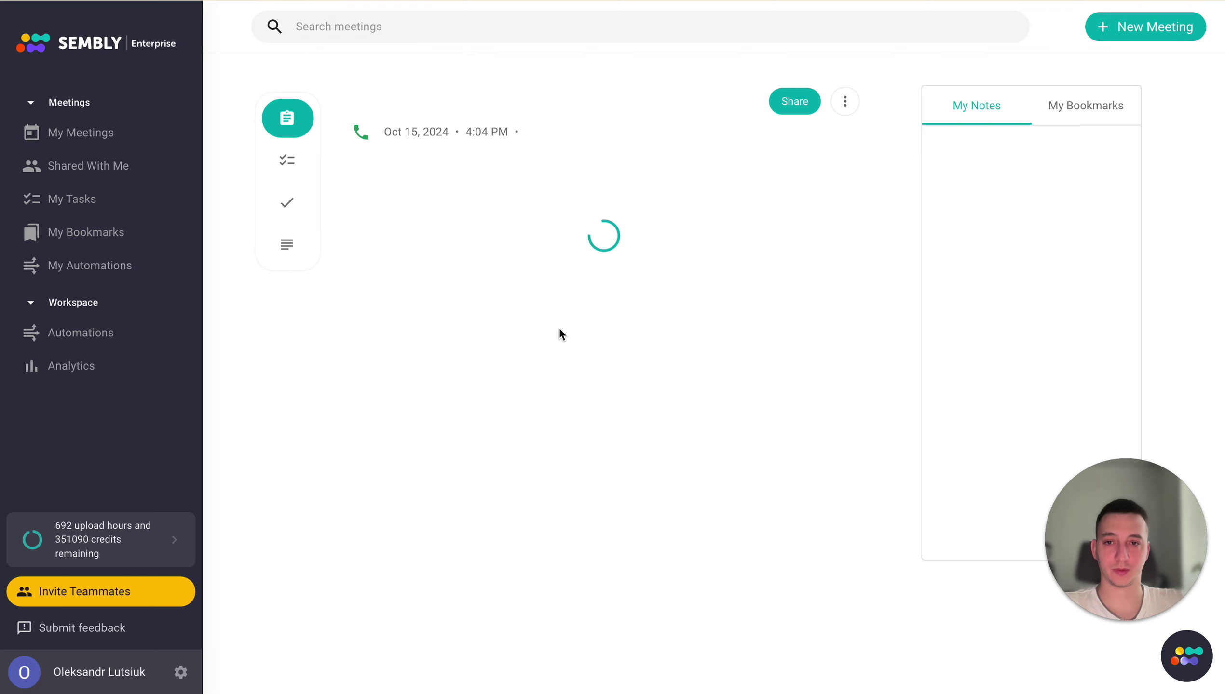
click(316, 159)
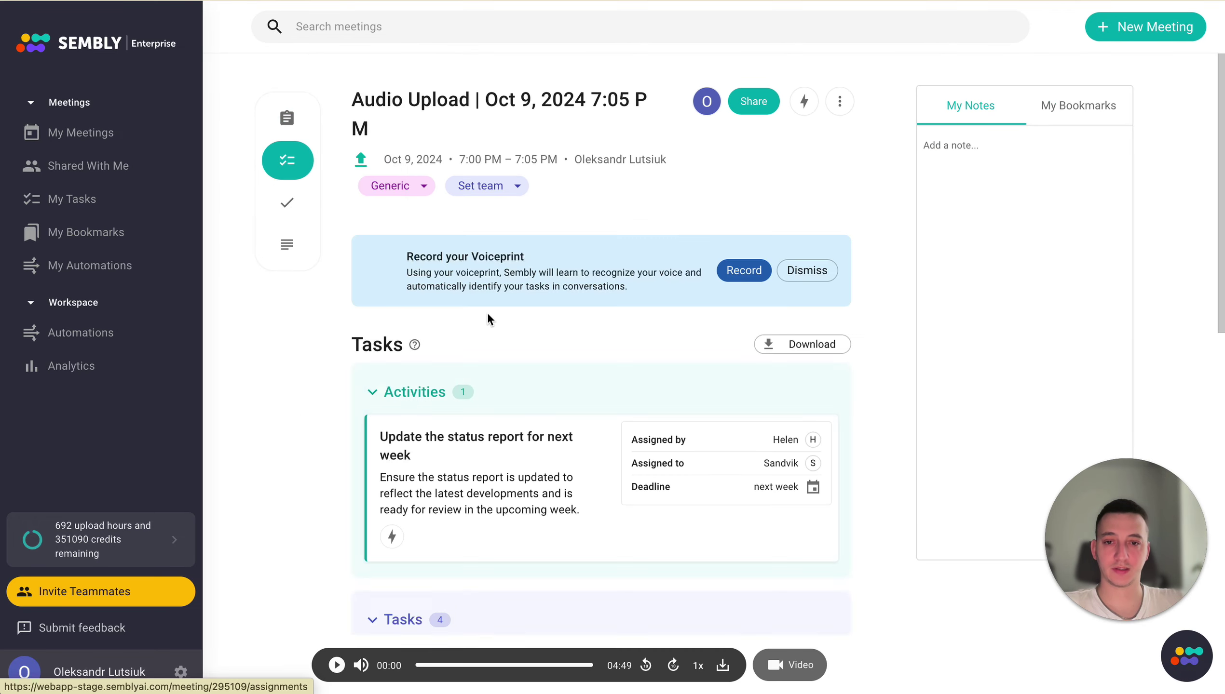
scroll(349, 302, down, 3)
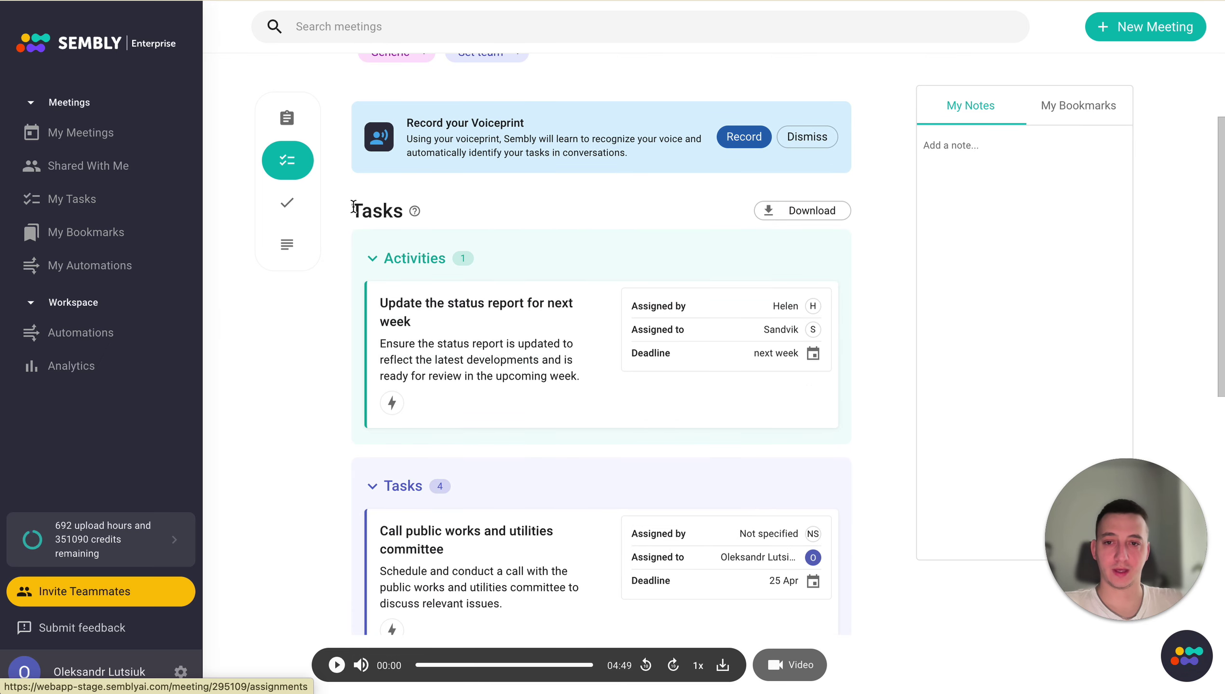
click(391, 408)
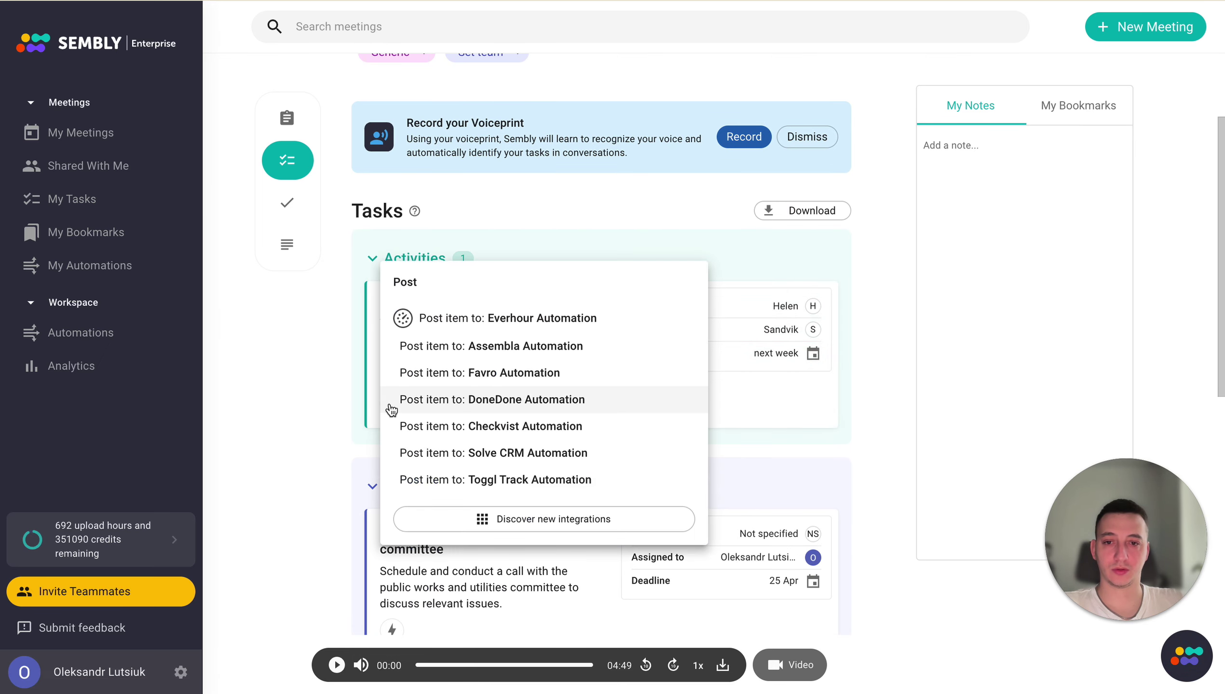
click(475, 316)
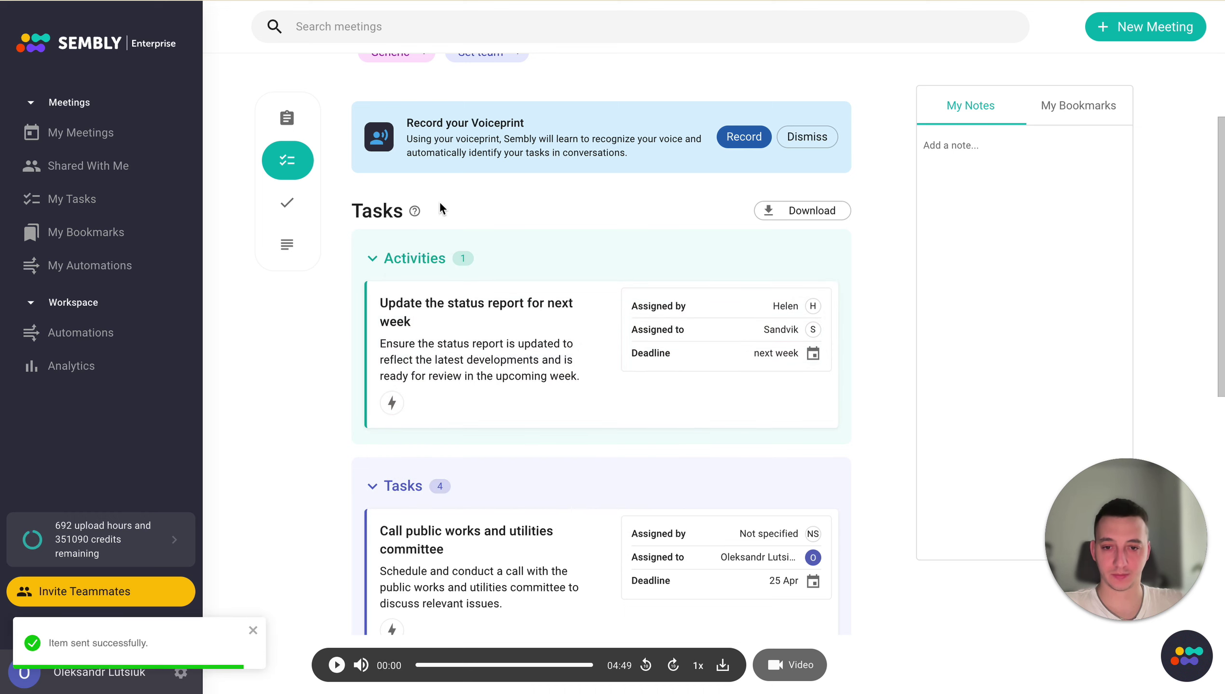
scroll(553, 390, down, 1)
scroll(553, 397, down, 1)
click(391, 519)
click(463, 434)
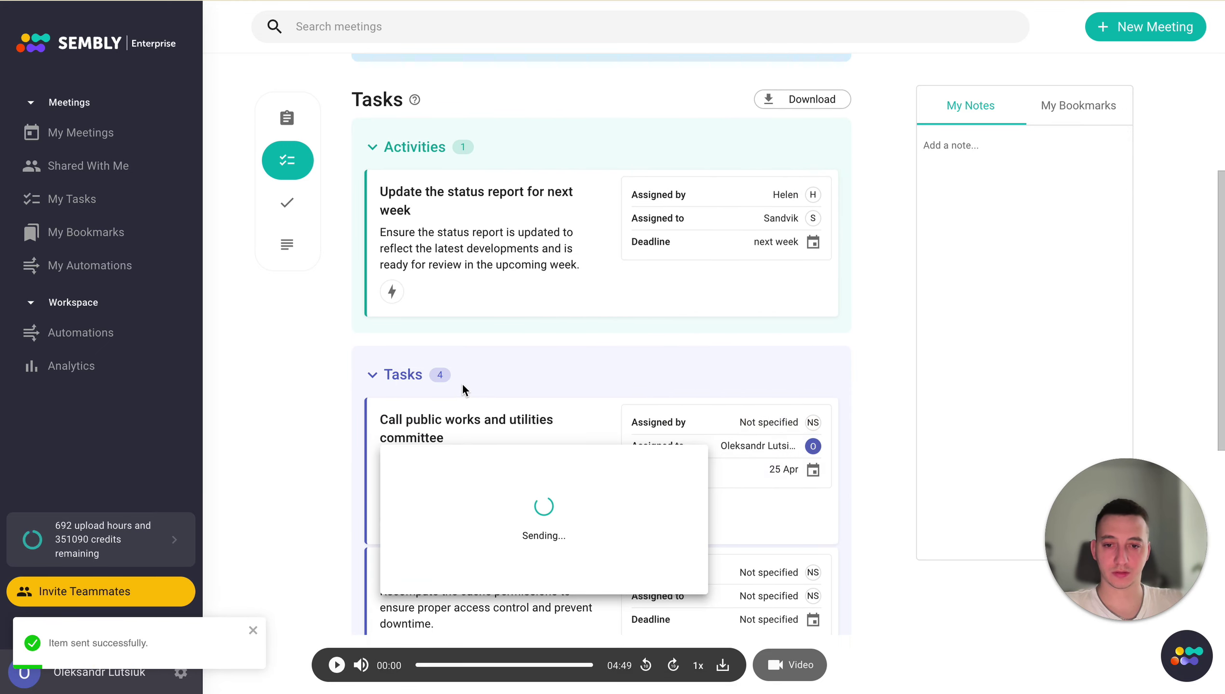
scroll(475, 387, down, 3)
click(391, 351)
click(476, 268)
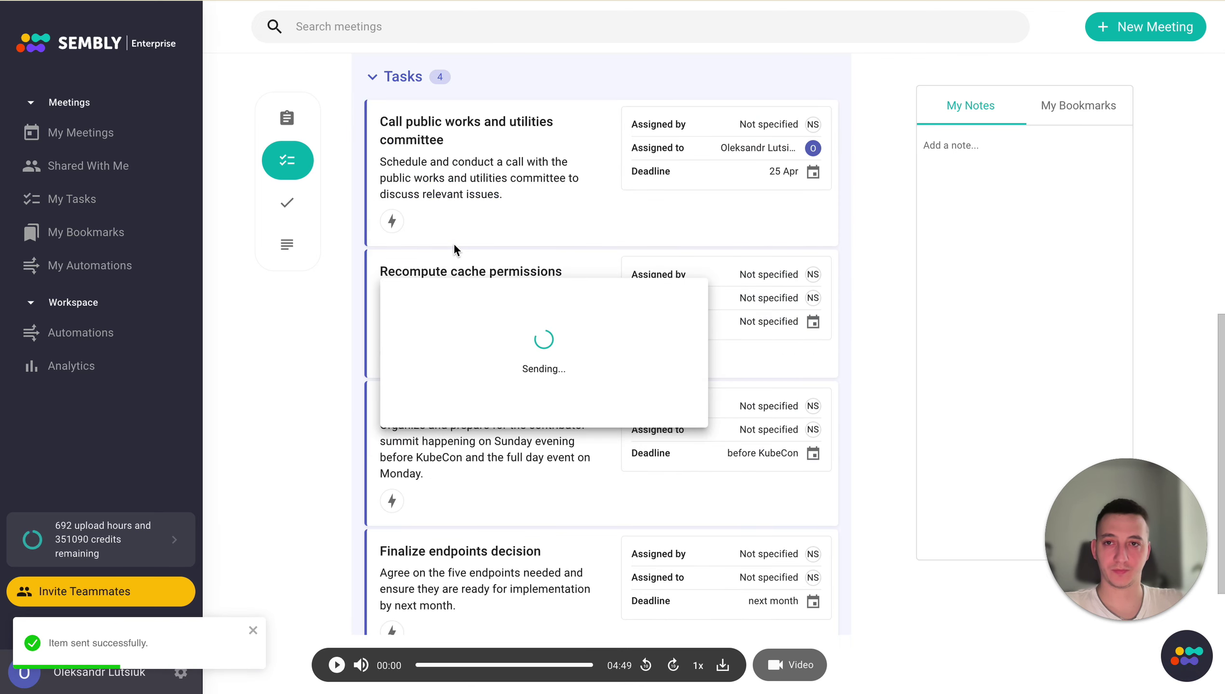
Reload Everhour's Projects list and open My Sembly Project to see the three tasks
key(ctrl+Tab)
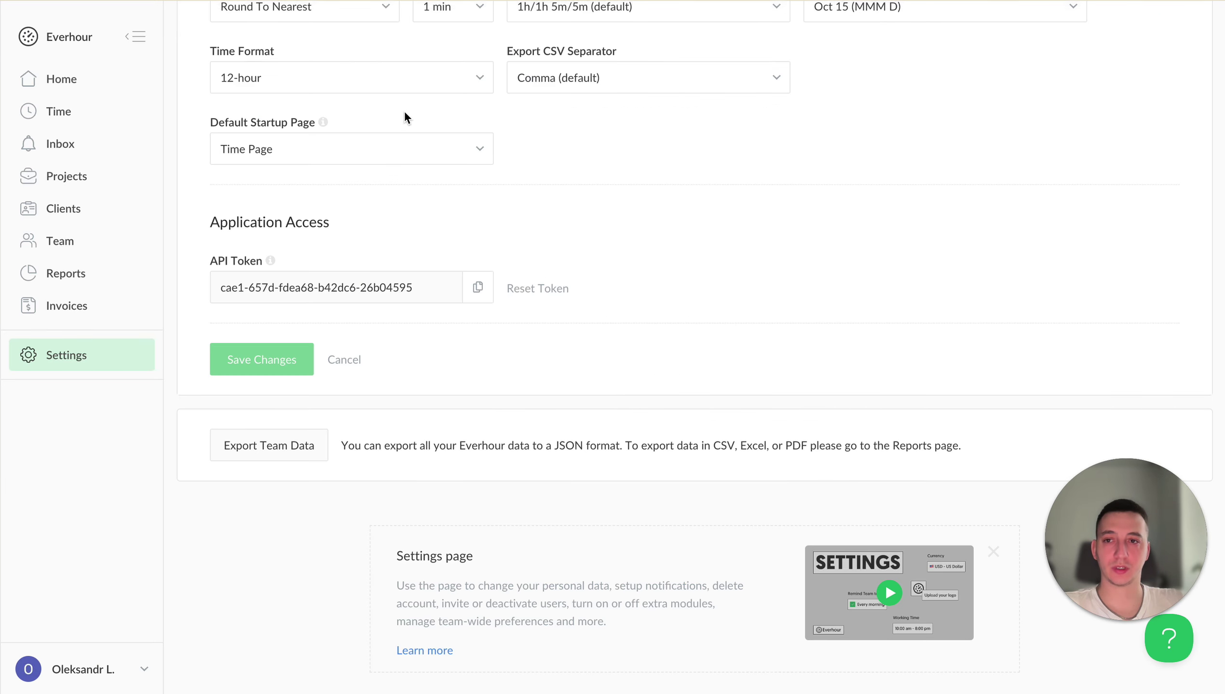
scroll(405, 115, up, 5)
click(67, 178)
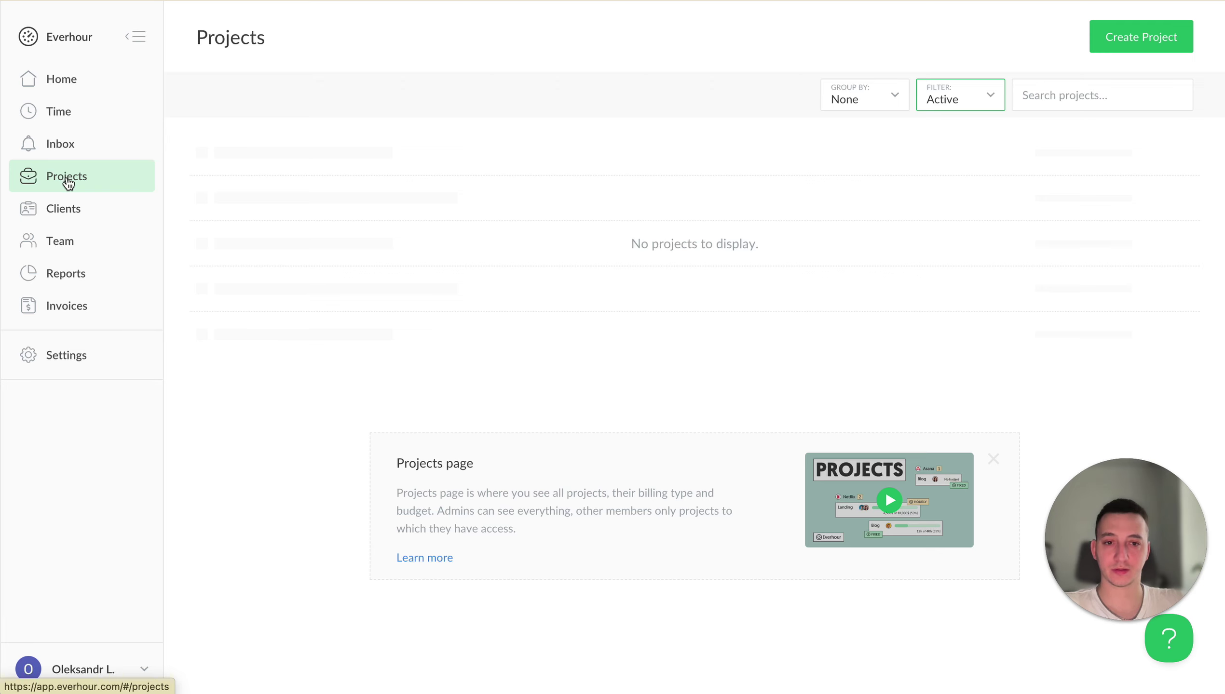
click(61, 81)
click(52, 180)
key(F5)
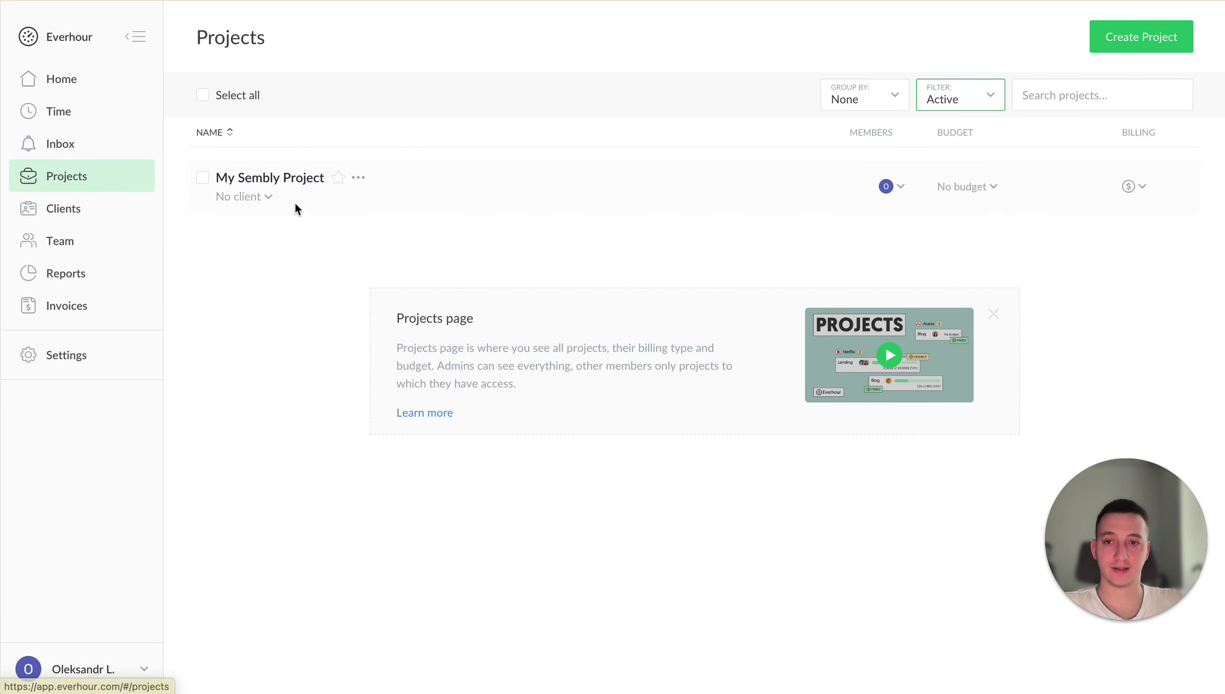
mouse_move(270, 178)
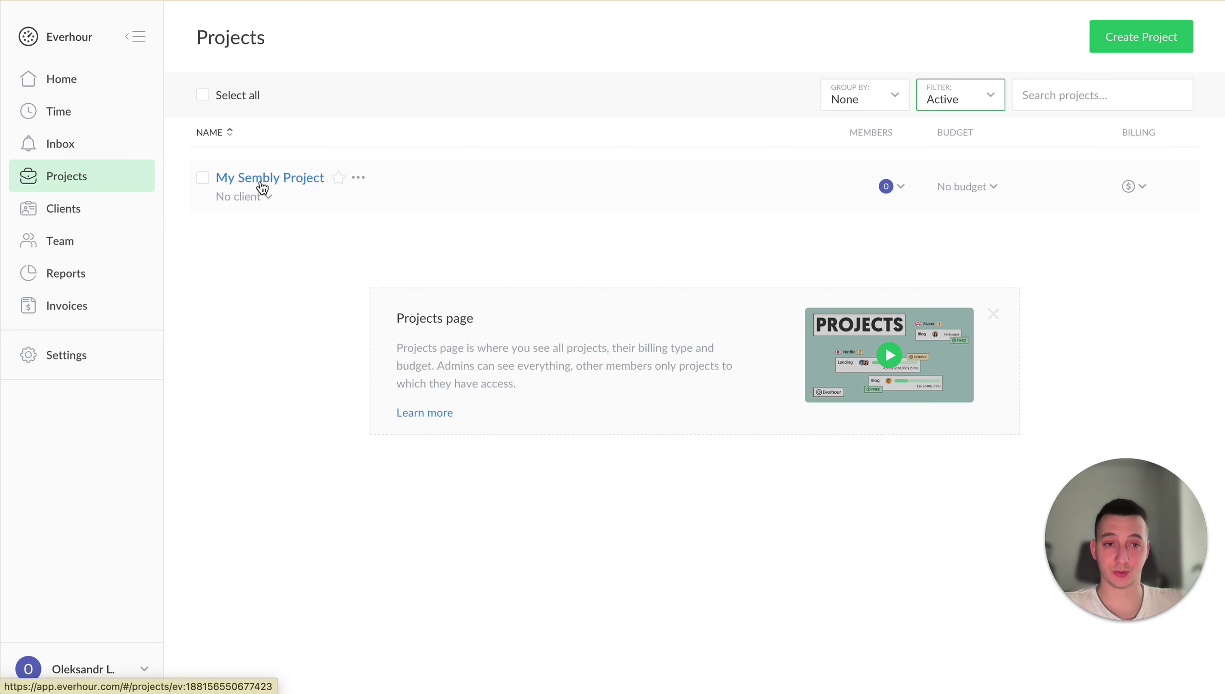
click(270, 176)
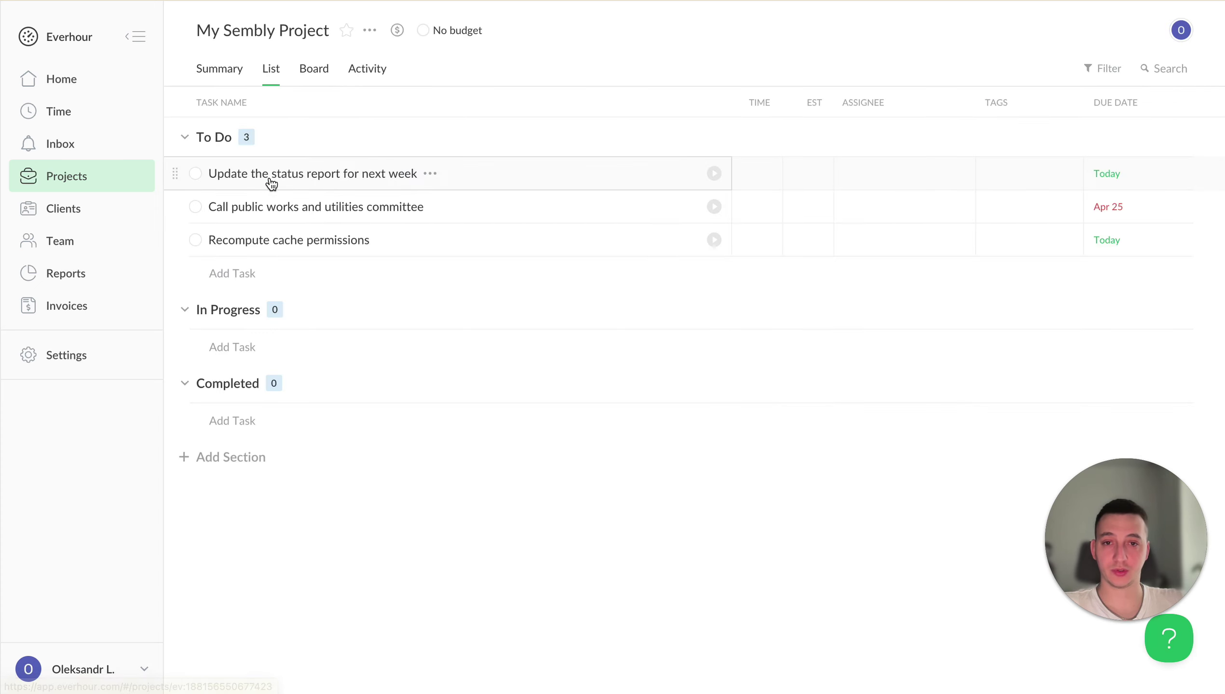